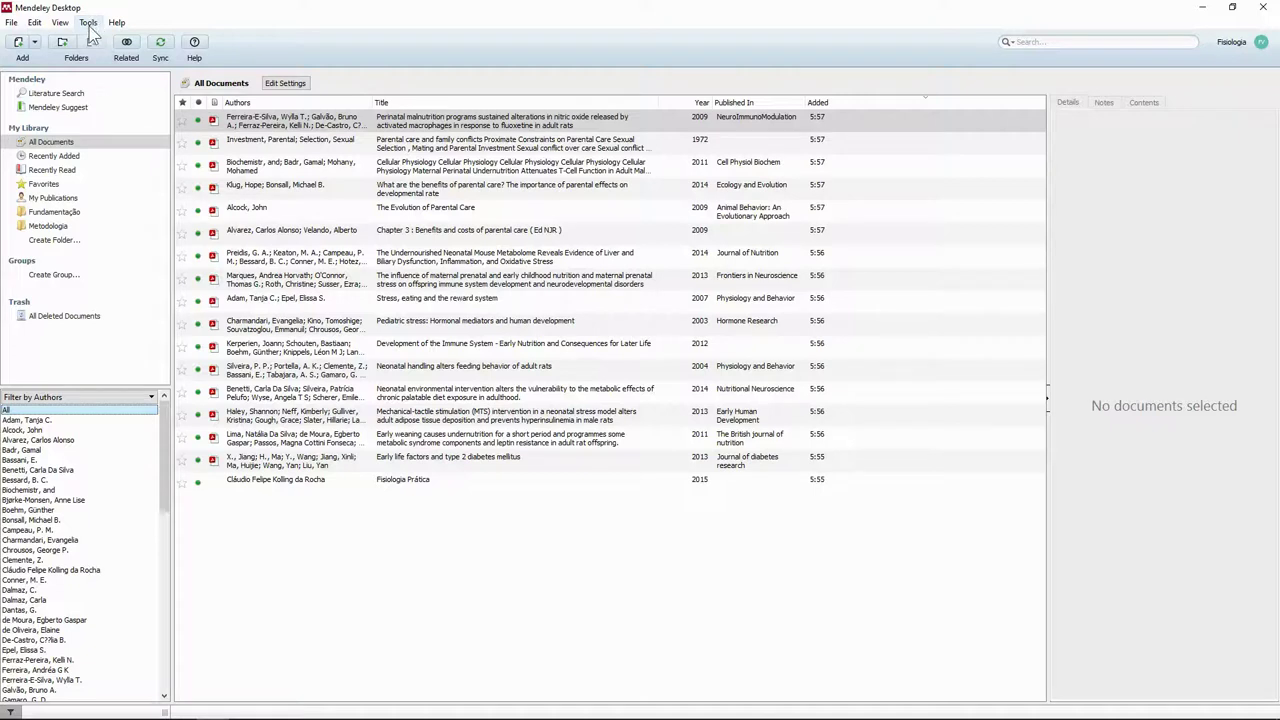
# - Install the MS Word citation plugin and dismiss the installation dialog
pyautogui.click(89, 23)
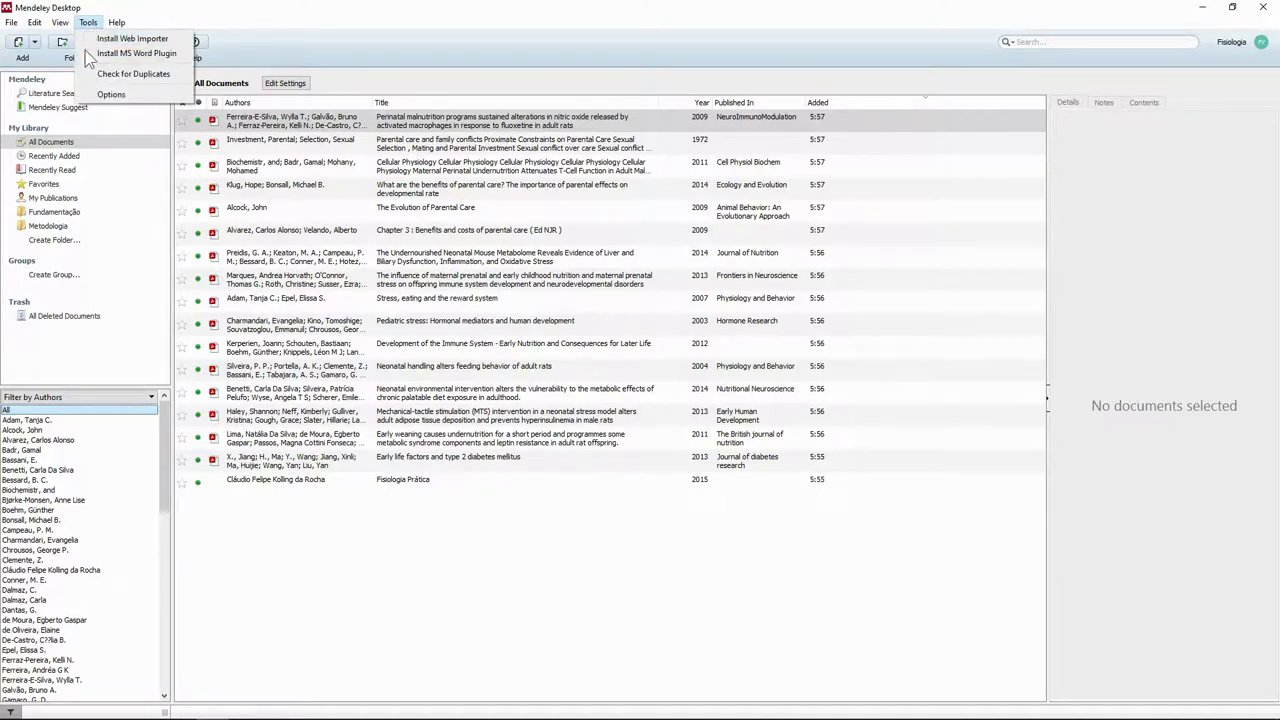
pyautogui.click(145, 58)
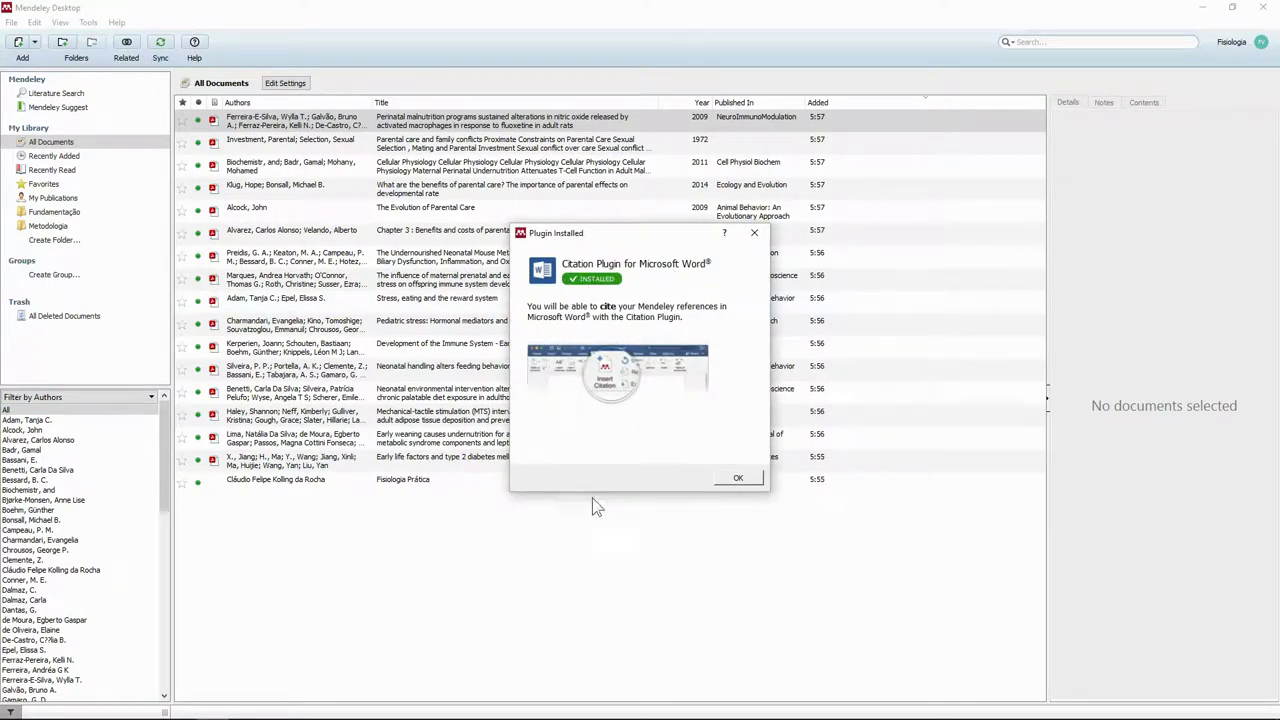
pyautogui.click(735, 478)
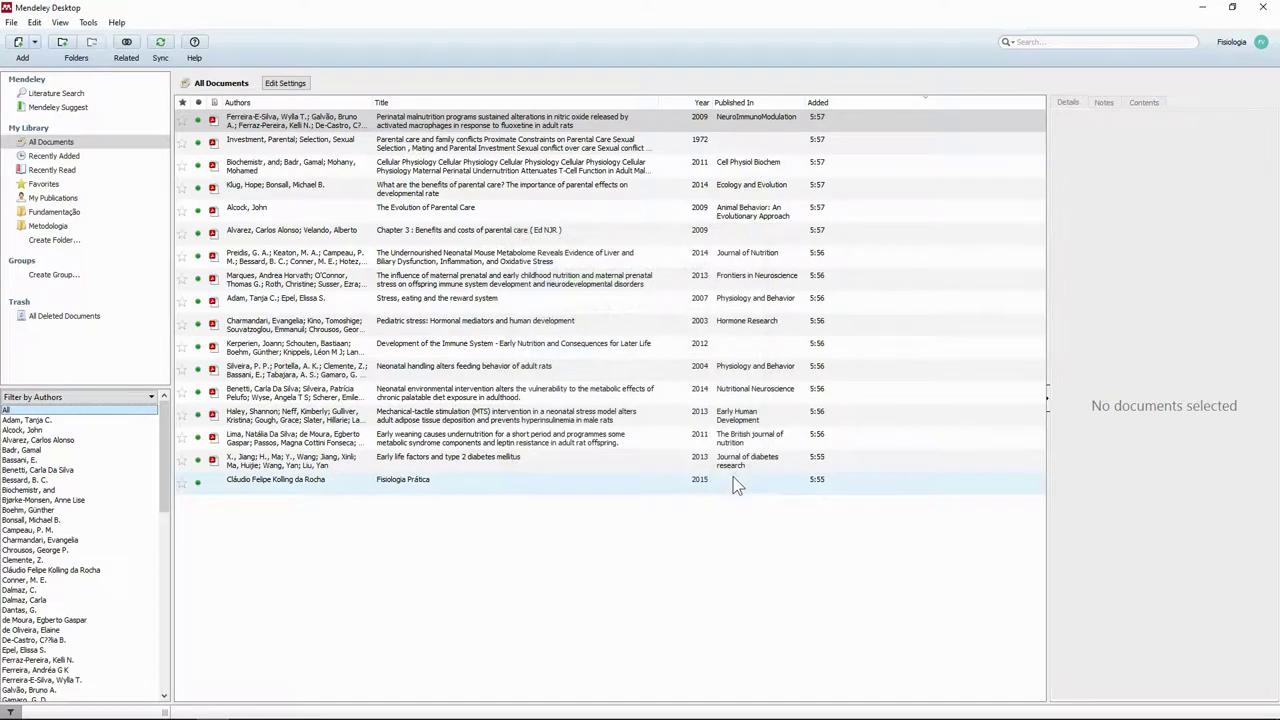
pyautogui.click(89, 23)
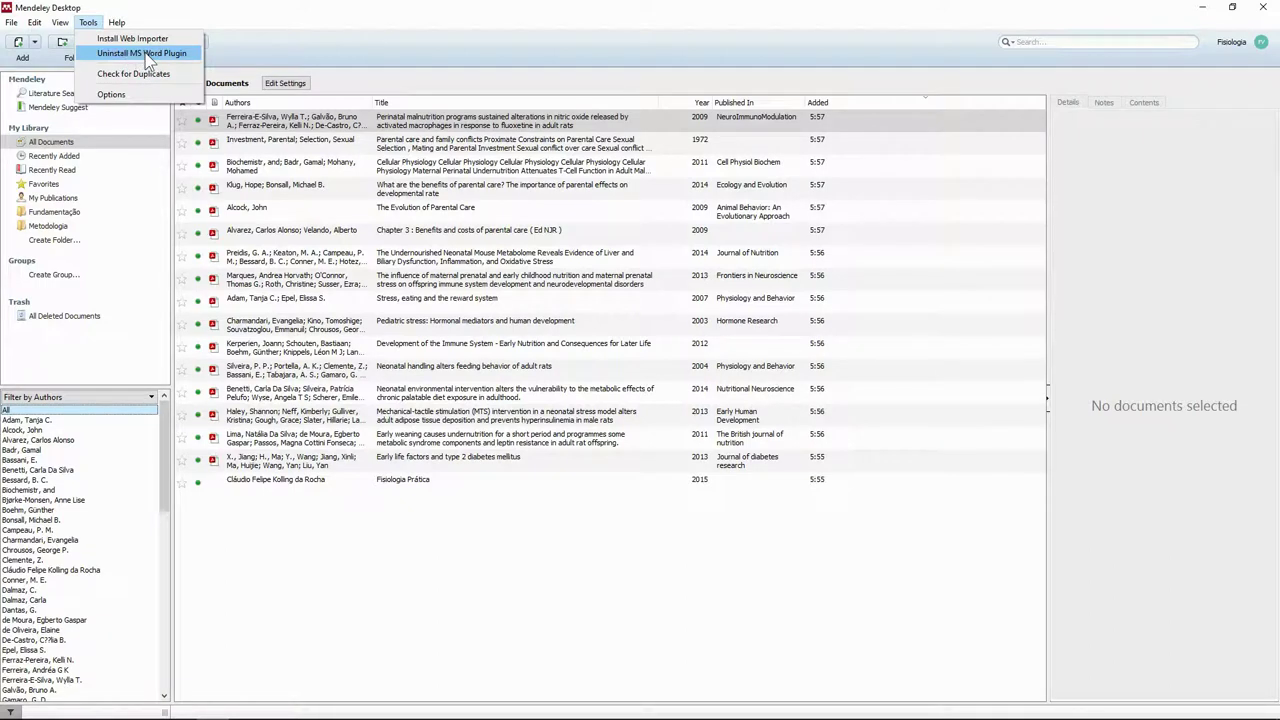
pyautogui.click(565, 595)
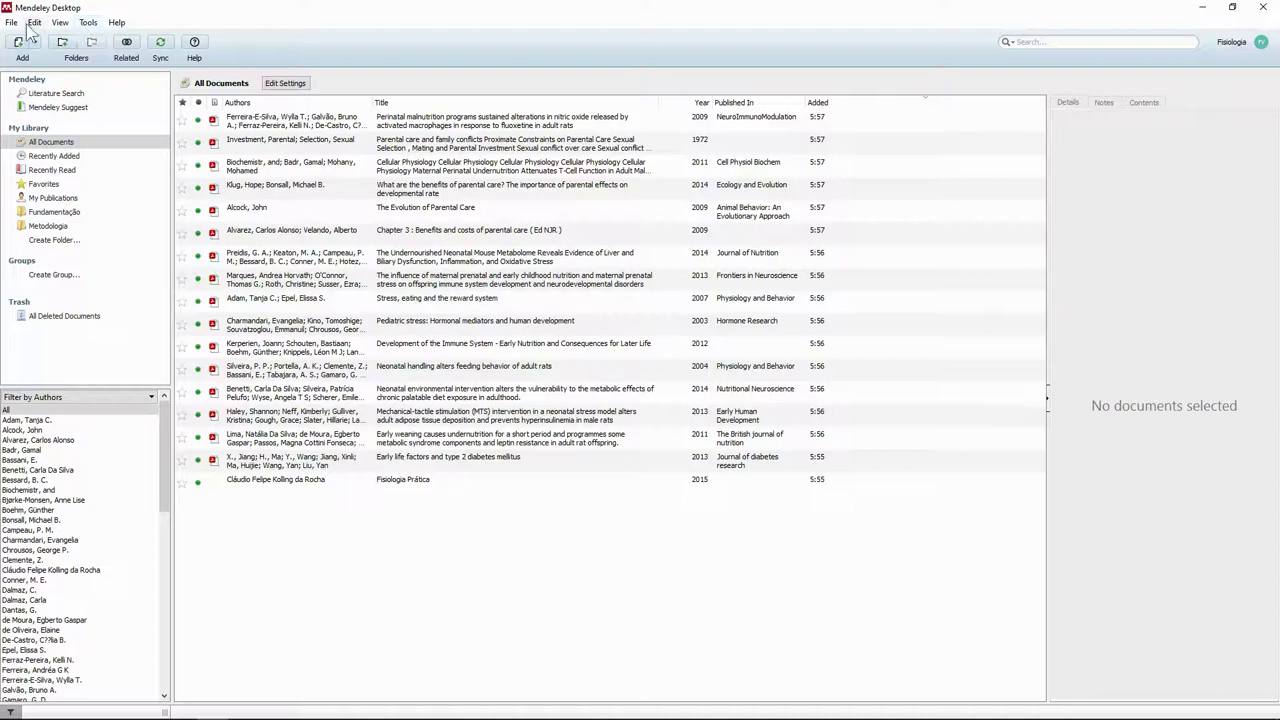
# - Preview the library as formatted citations and return it to the table layout
pyautogui.click(62, 23)
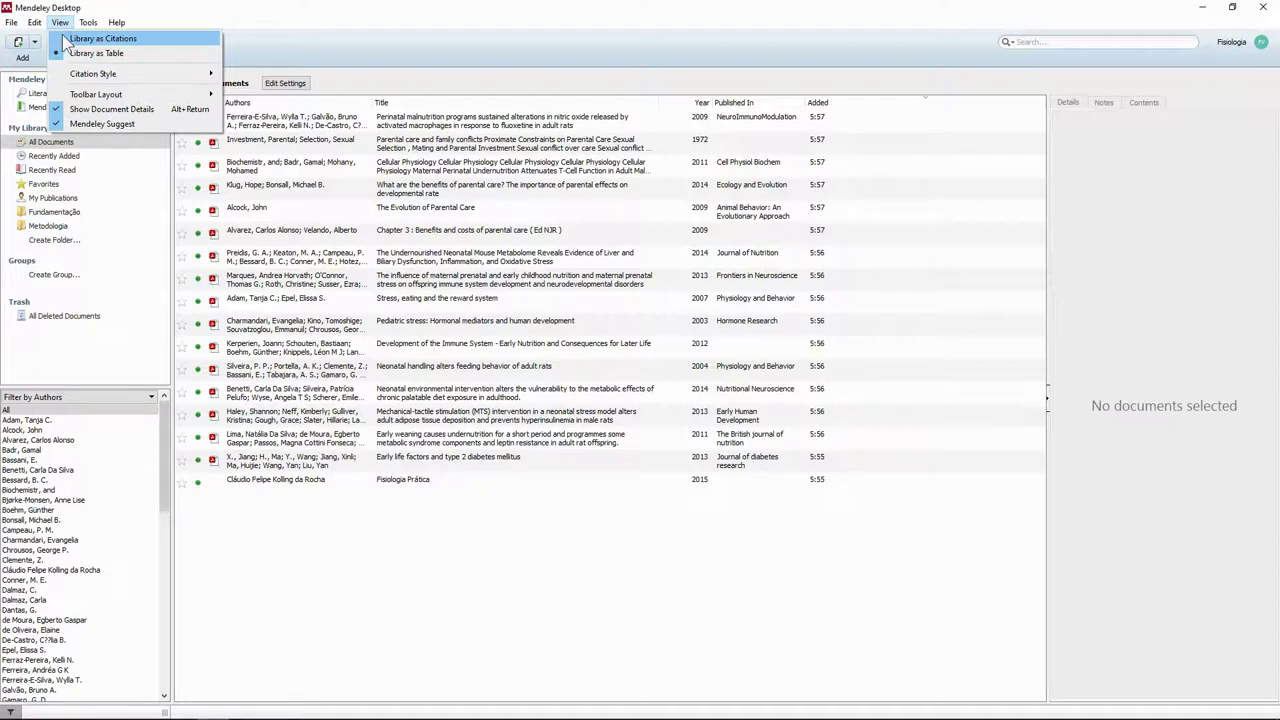
pyautogui.click(88, 42)
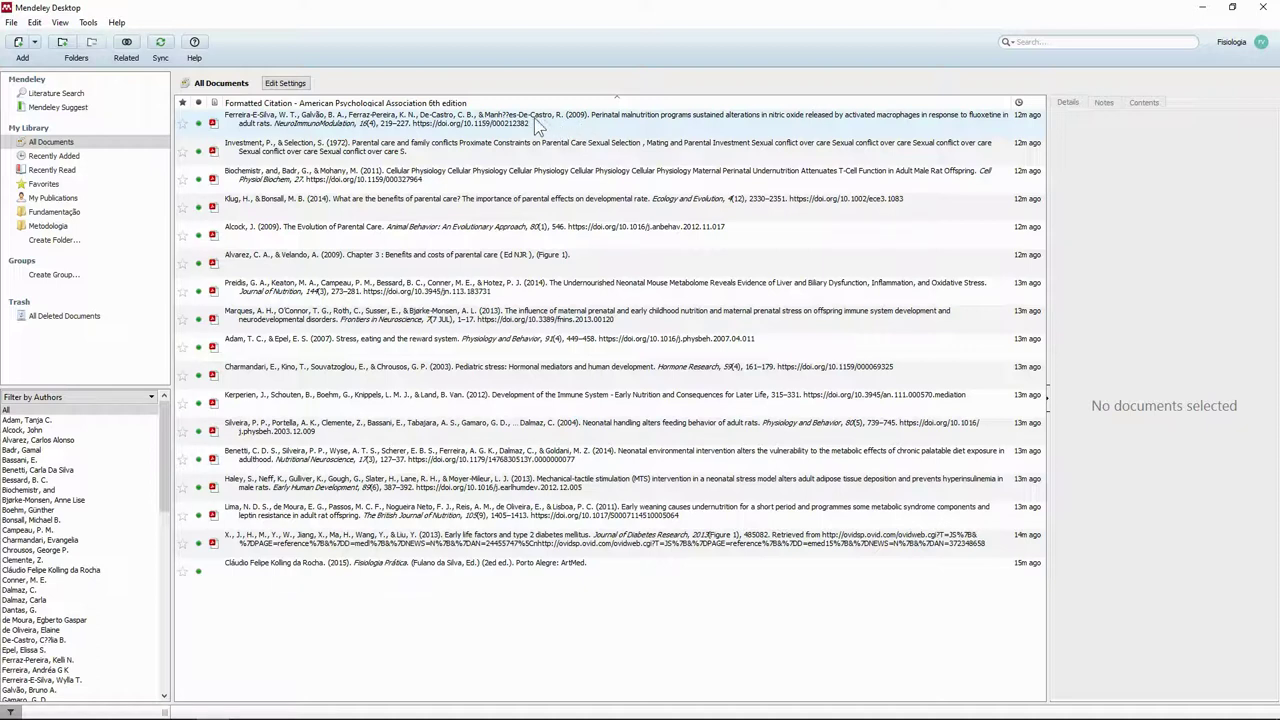
pyautogui.click(62, 23)
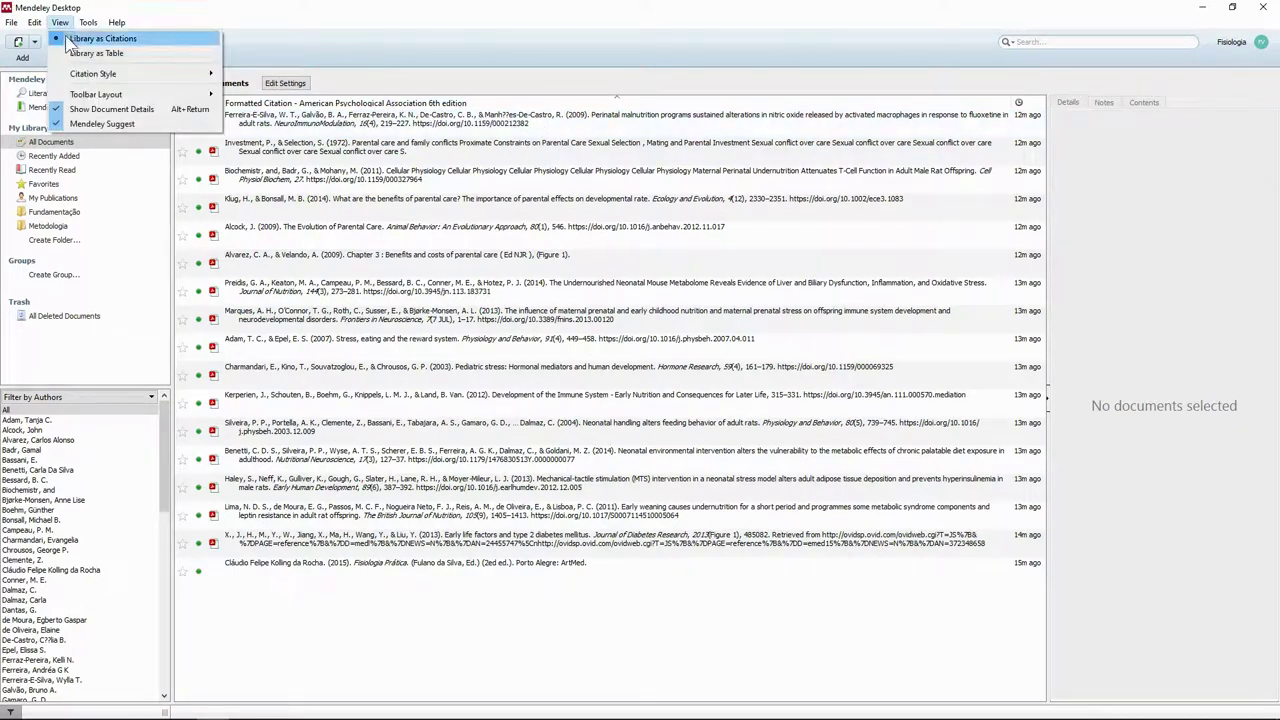
pyautogui.click(136, 54)
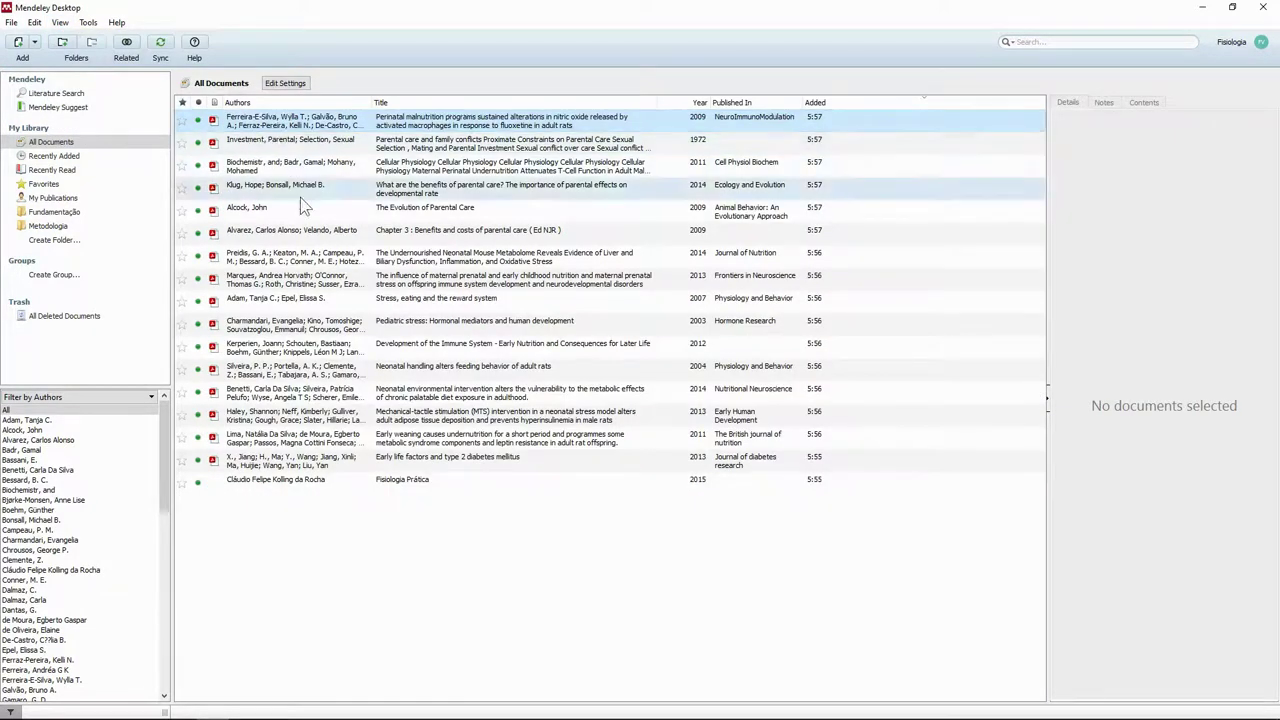
# - Open the full citation style manager and search the additional styles for "abnt"
pyautogui.click(60, 22)
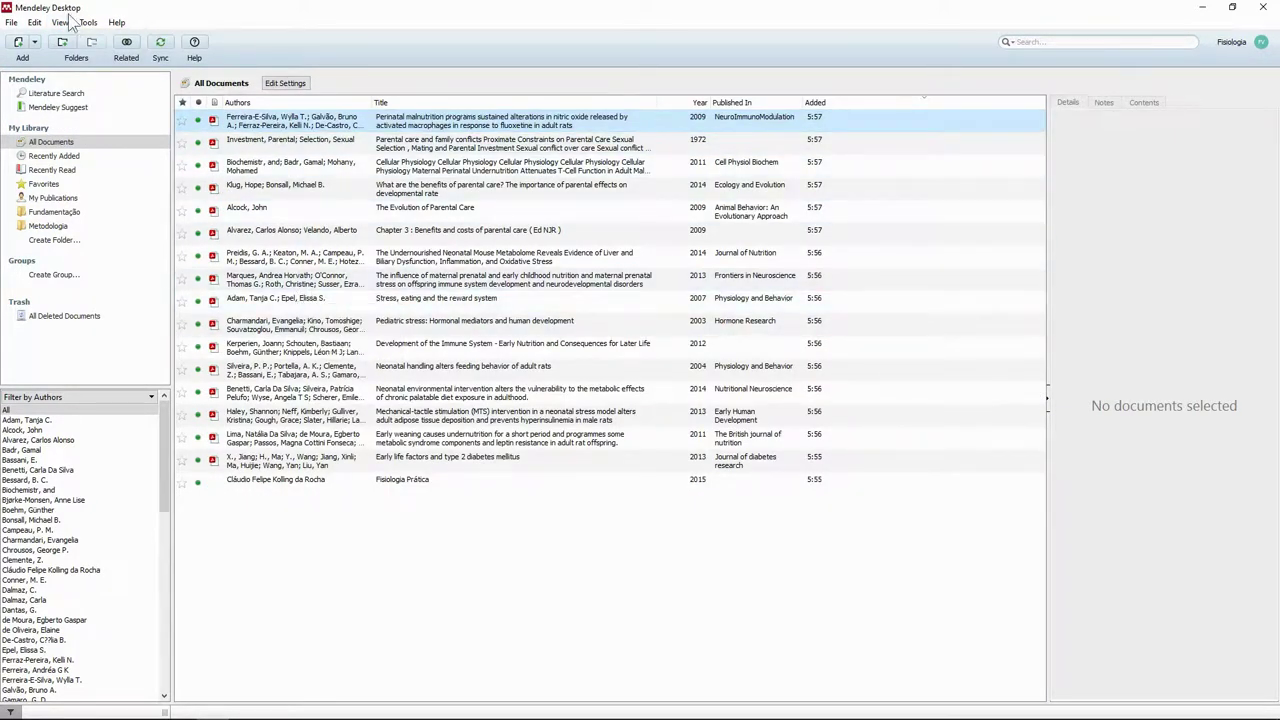
pyautogui.moveTo(92, 80)
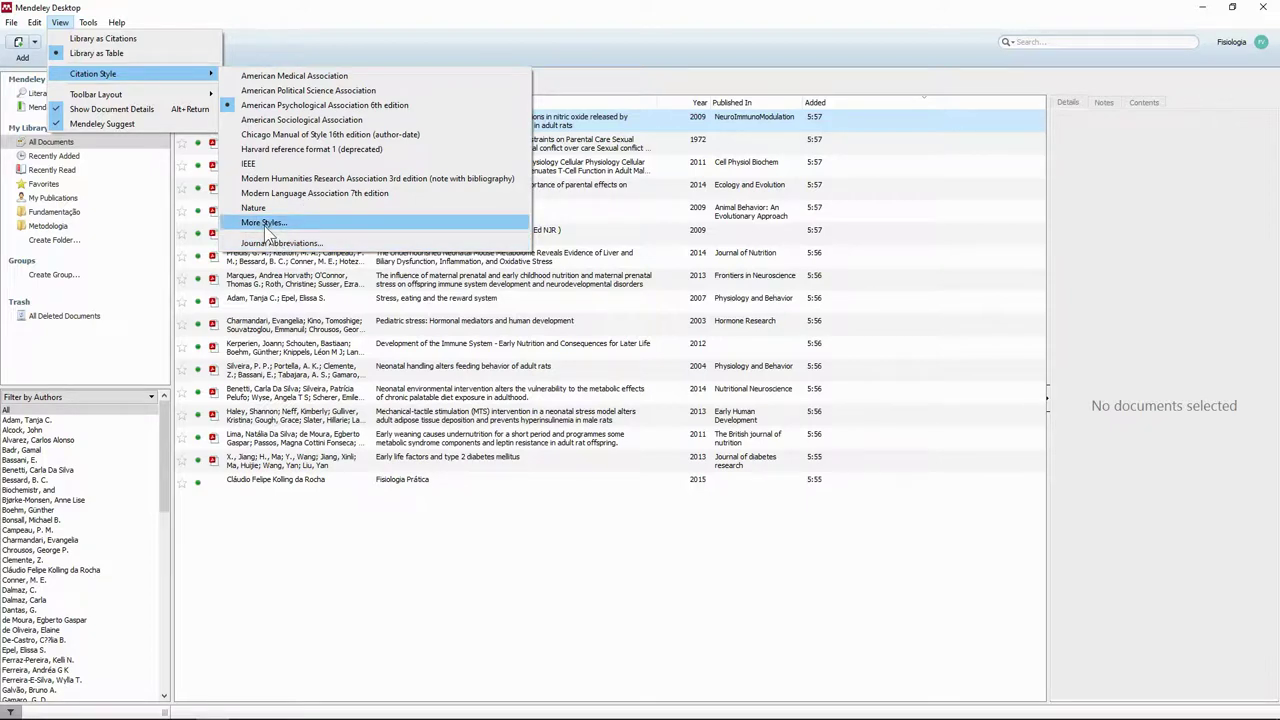
pyautogui.click(266, 224)
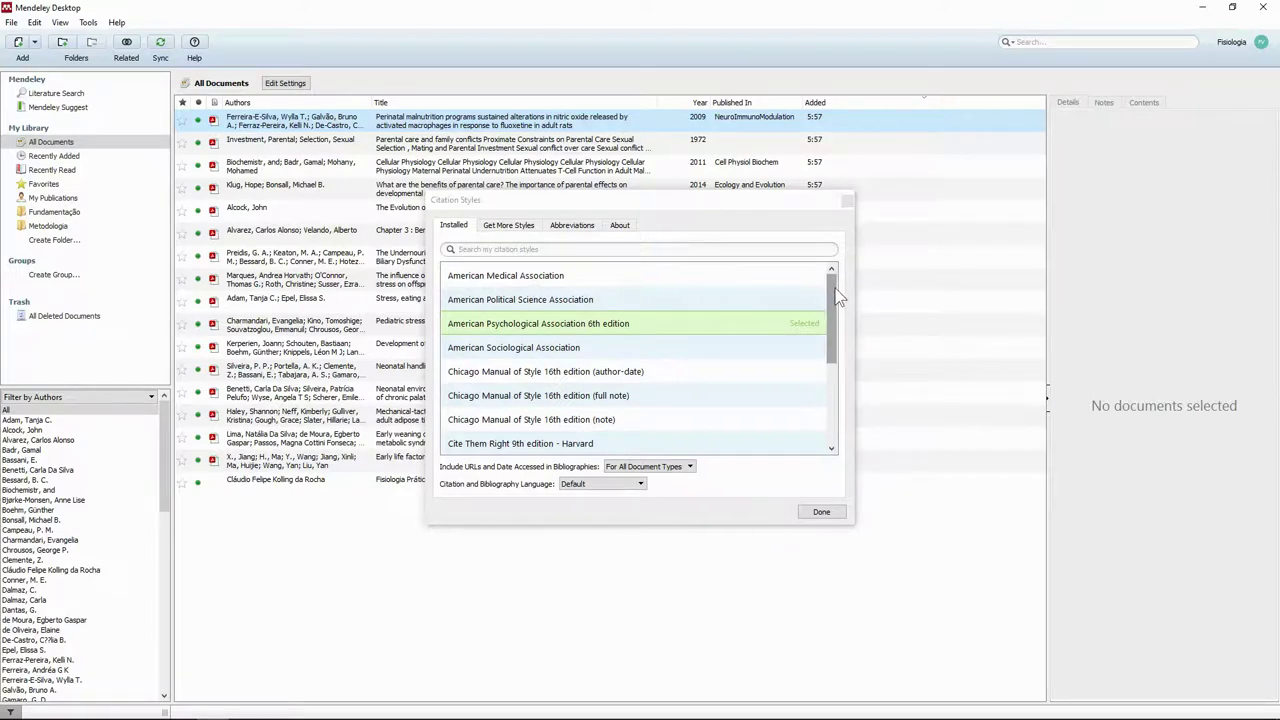
pyautogui.moveTo(836, 290)
pyautogui.mouseDown()
pyautogui.moveTo(831, 374)
pyautogui.moveTo(845, 287)
pyautogui.mouseUp()
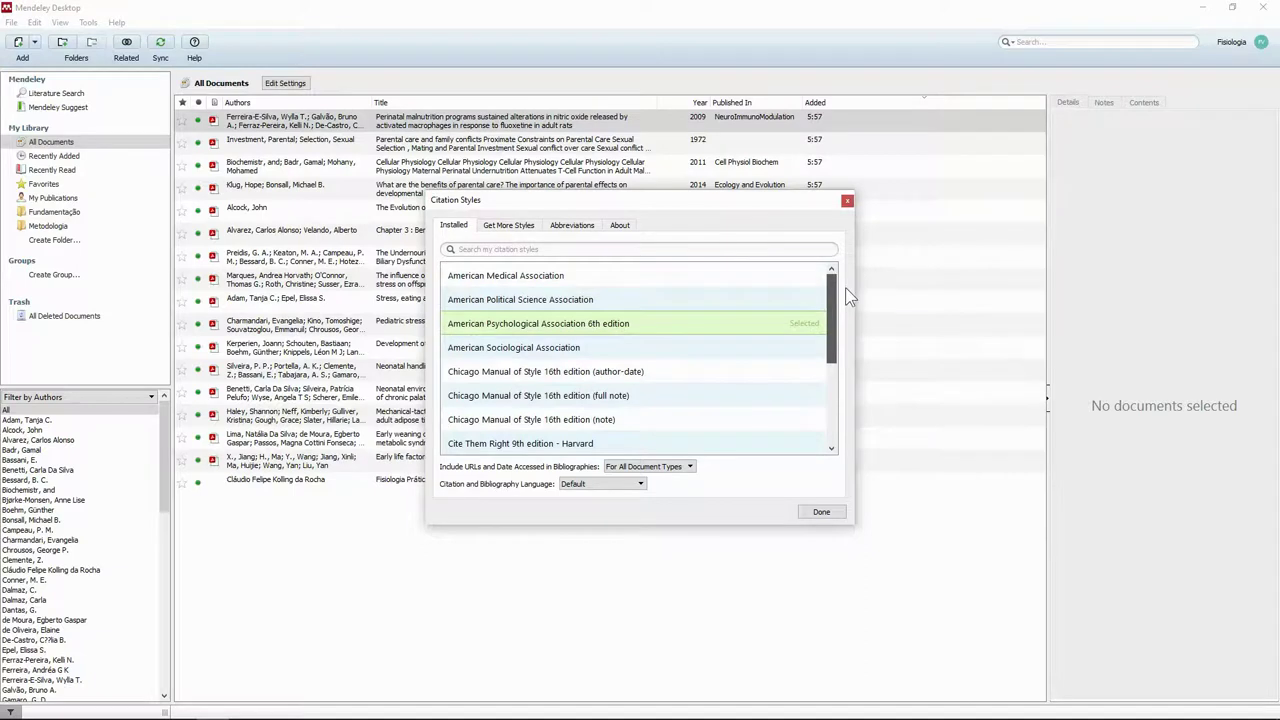
pyautogui.click(513, 230)
pyautogui.click(519, 250)
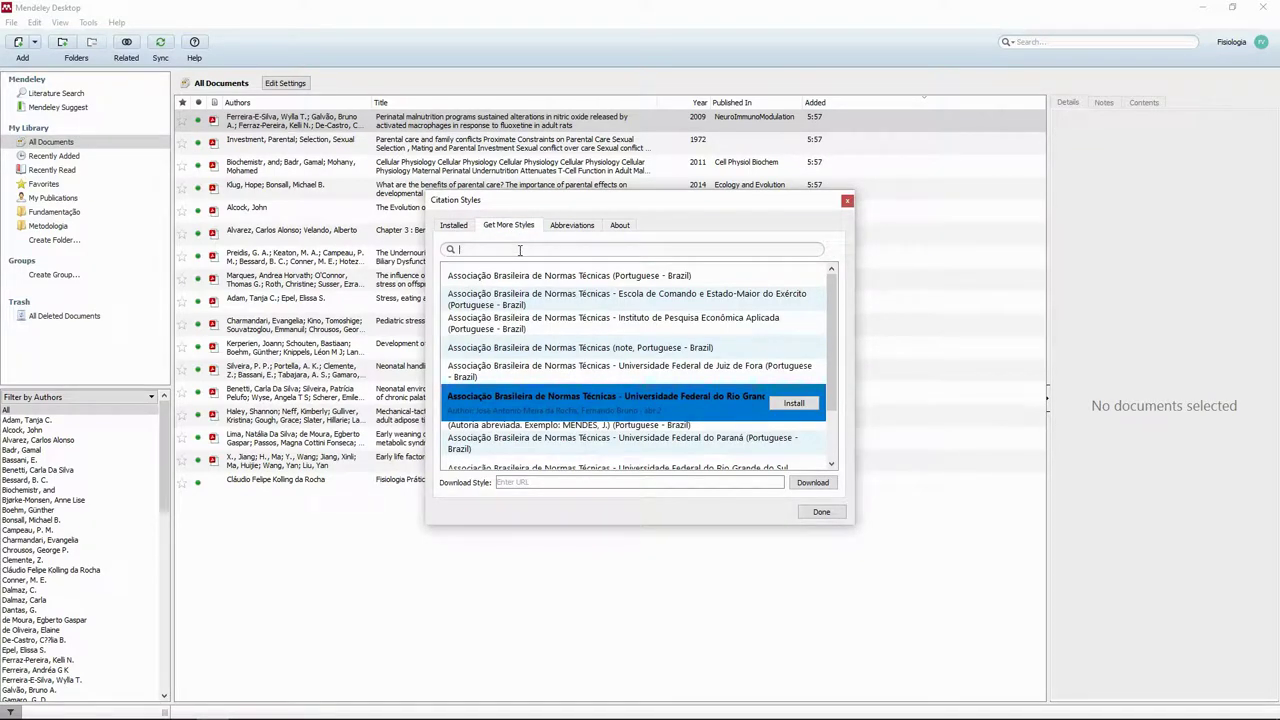
pyautogui.write('abnt')
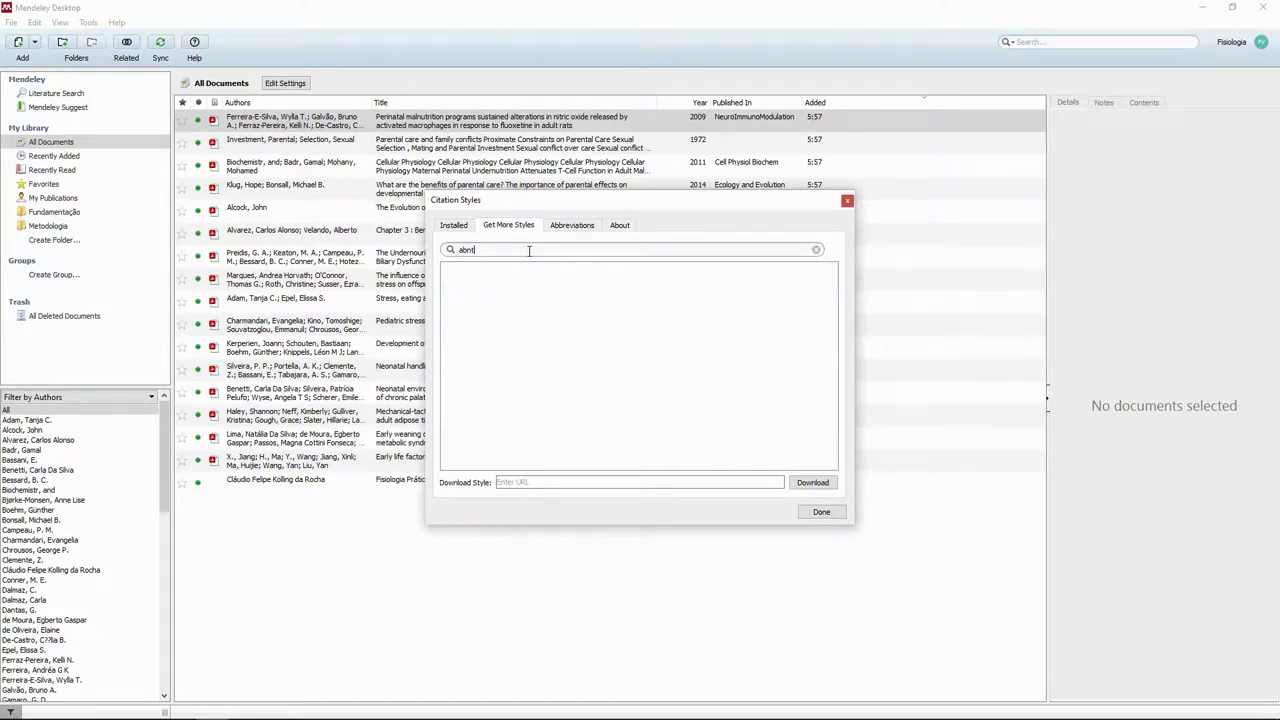
# - Replace the style search text with "Associação Brasileira de"
pyautogui.moveTo(503, 251); pyautogui.dragTo(400, 252)
pyautogui.write('aSSOCIA')
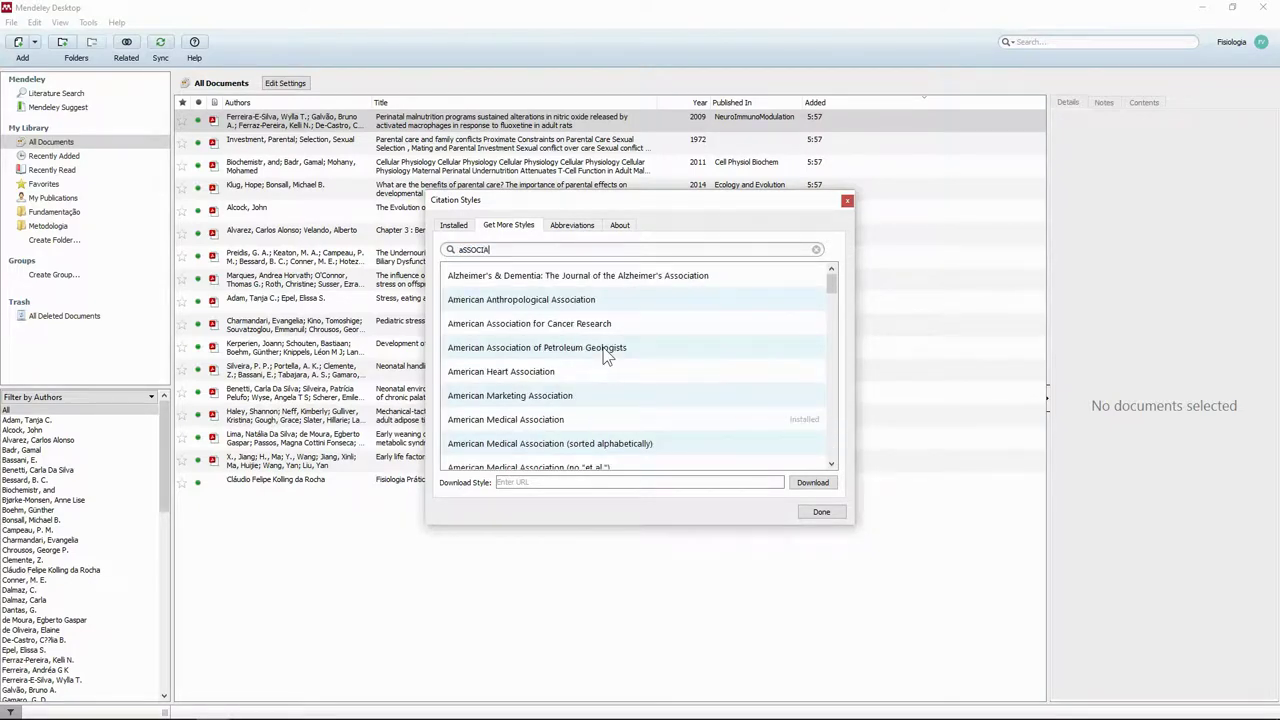
pyautogui.write('Ç')
pyautogui.press('BackSpace')
pyautogui.press('BackSpace')
pyautogui.press('BackSpace')
pyautogui.press('BackSpace')
pyautogui.press('BackSpace')
pyautogui.press('BackSpace')
pyautogui.press('BackSpace')
pyautogui.press('BackSpace')
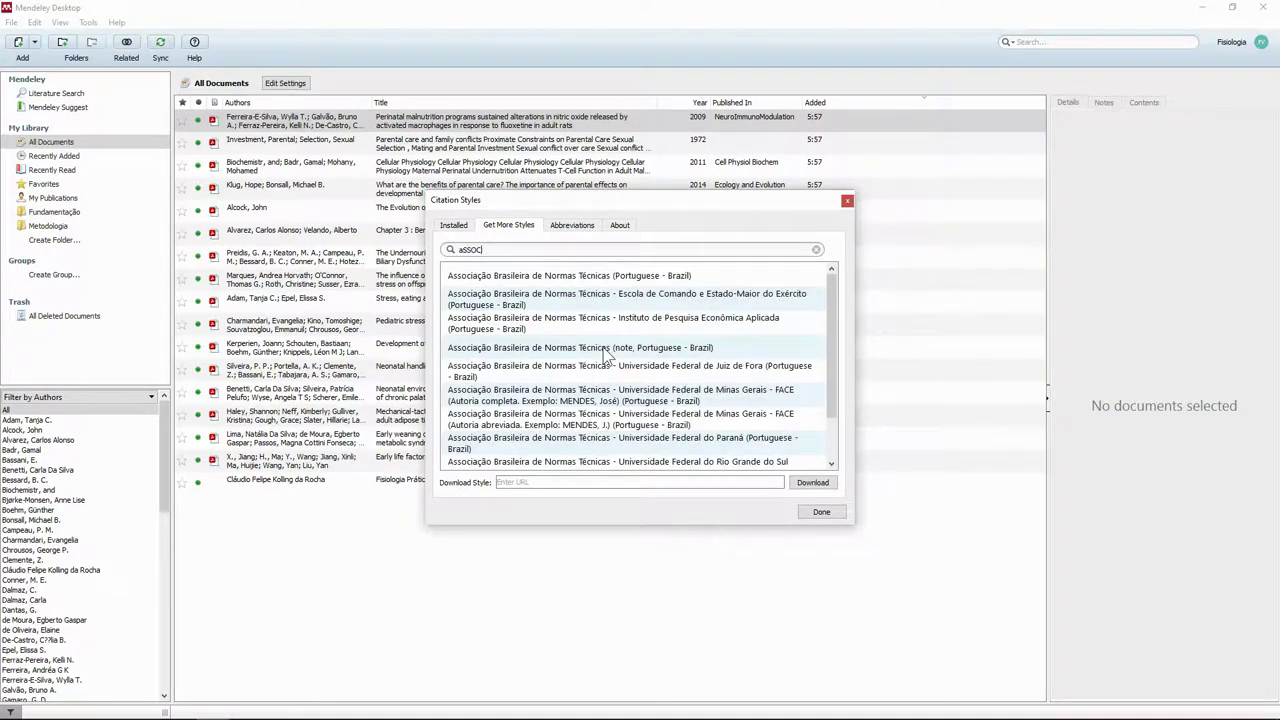
pyautogui.write('Associação Brasileira de')
# - Install the Associação Brasileira de Normas Técnicas - Universidade Federal do Rio Grande do Sul (Portuguese - Brazil) citation style
pyautogui.moveTo(840, 333); pyautogui.dragTo(827, 380)
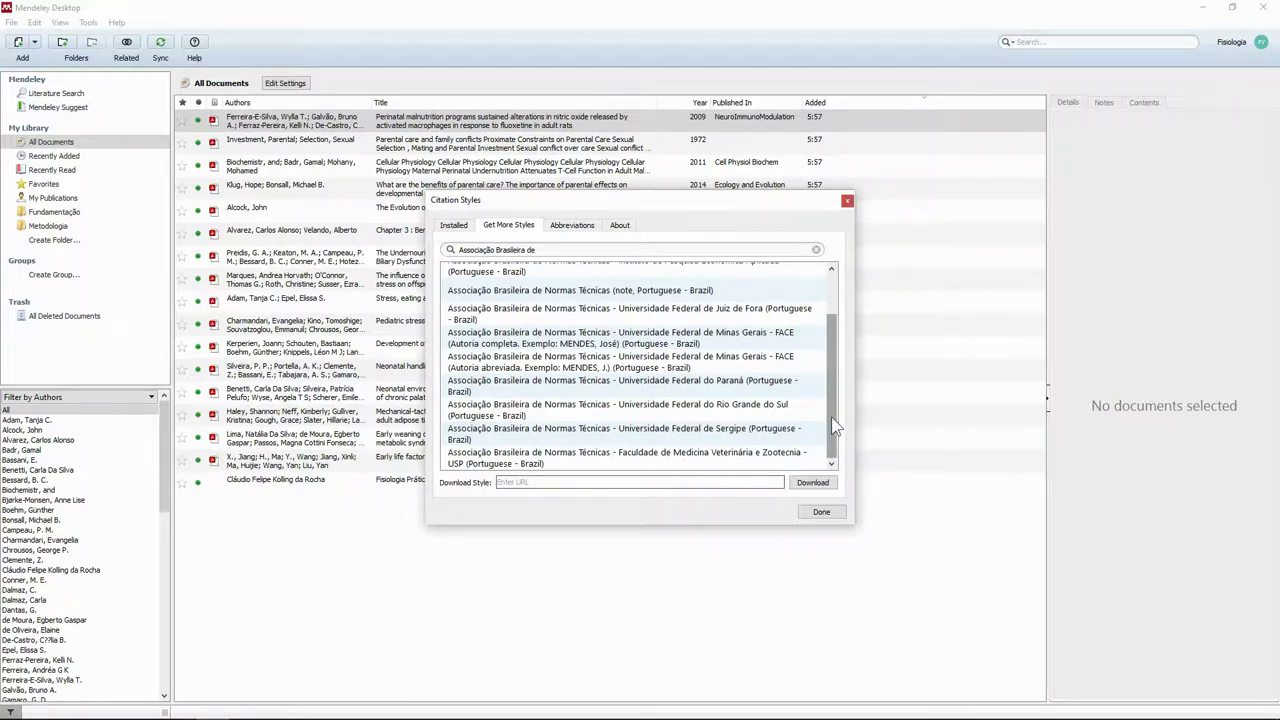
pyautogui.moveTo(835, 427); pyautogui.dragTo(843, 369)
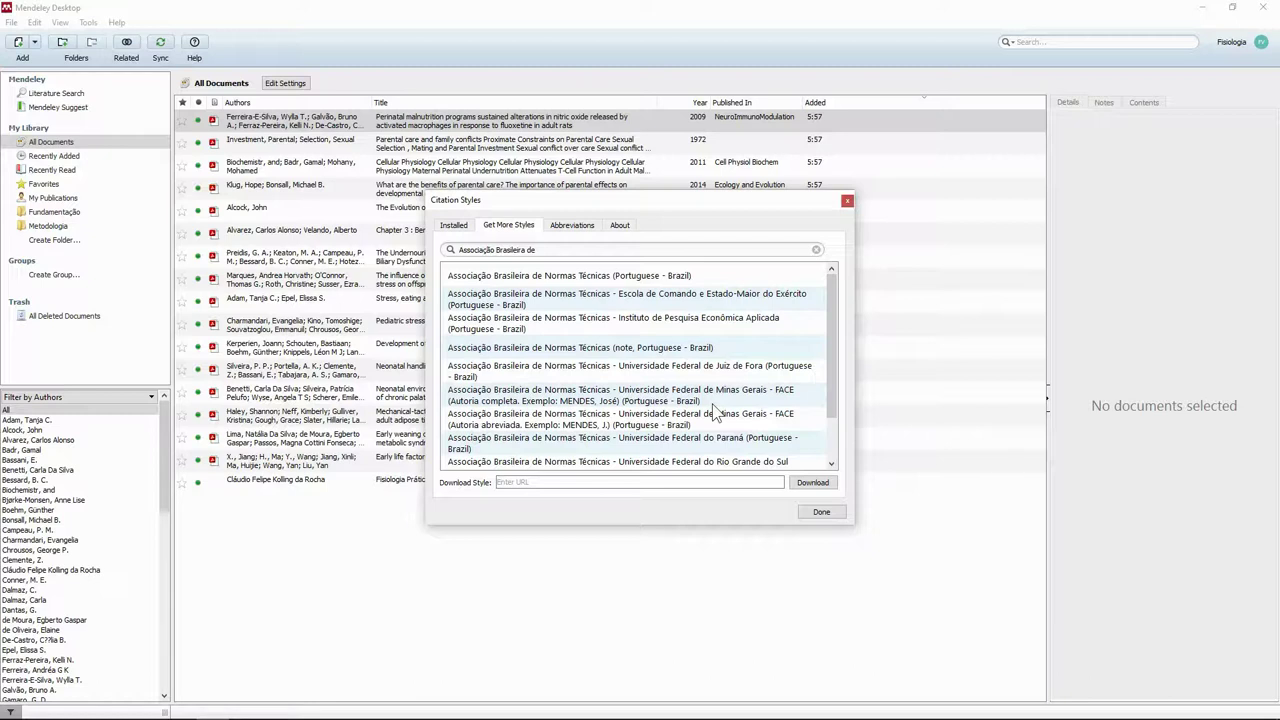
pyautogui.scroll(-2, 801, 424)
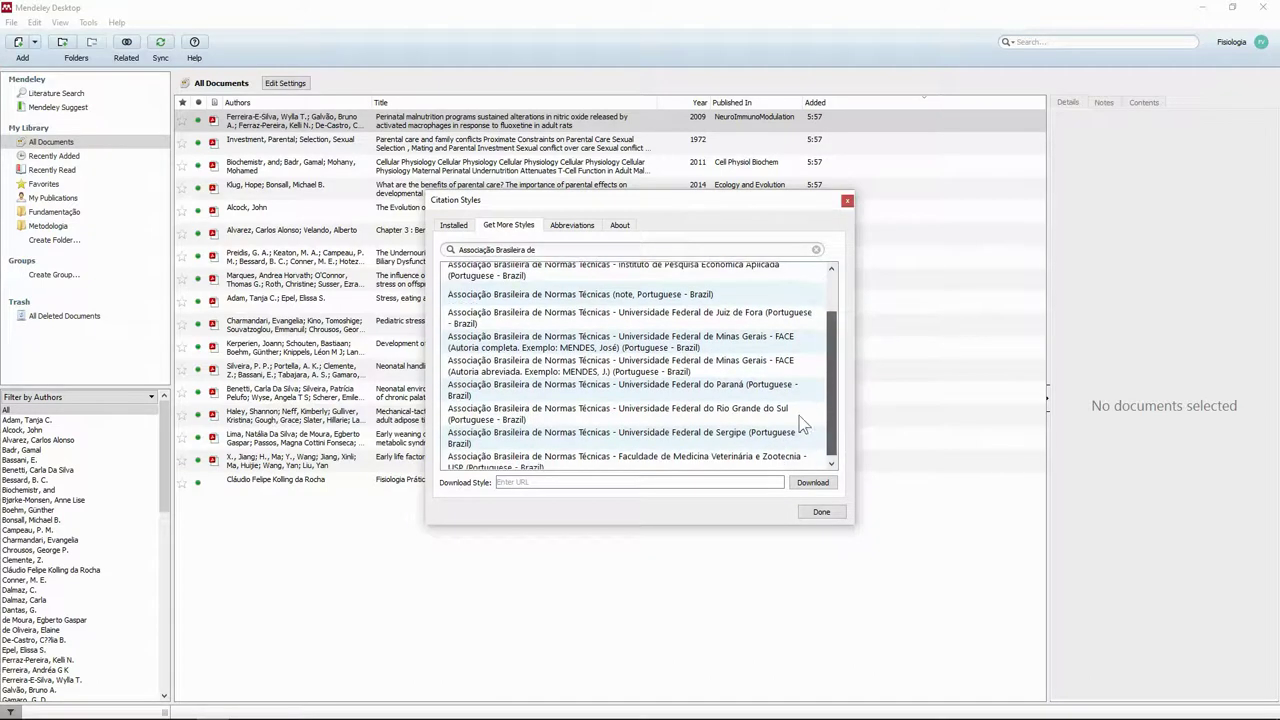
pyautogui.click(476, 420)
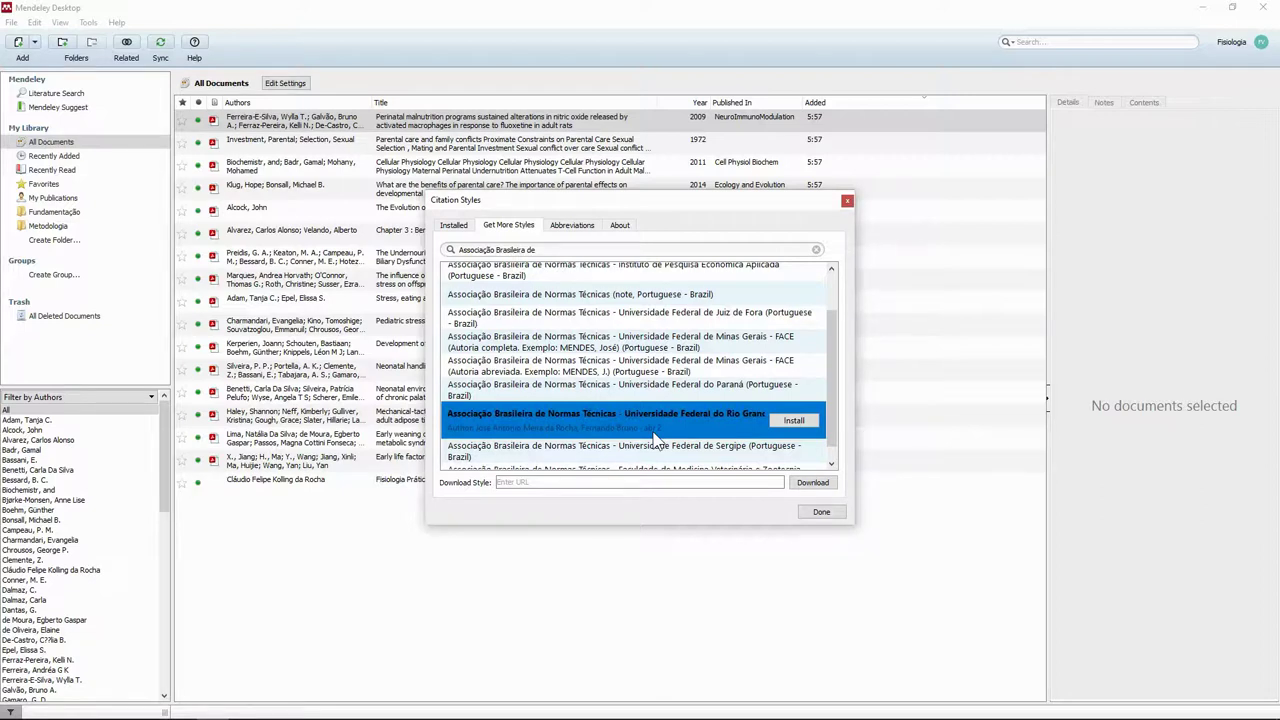
pyautogui.click(797, 422)
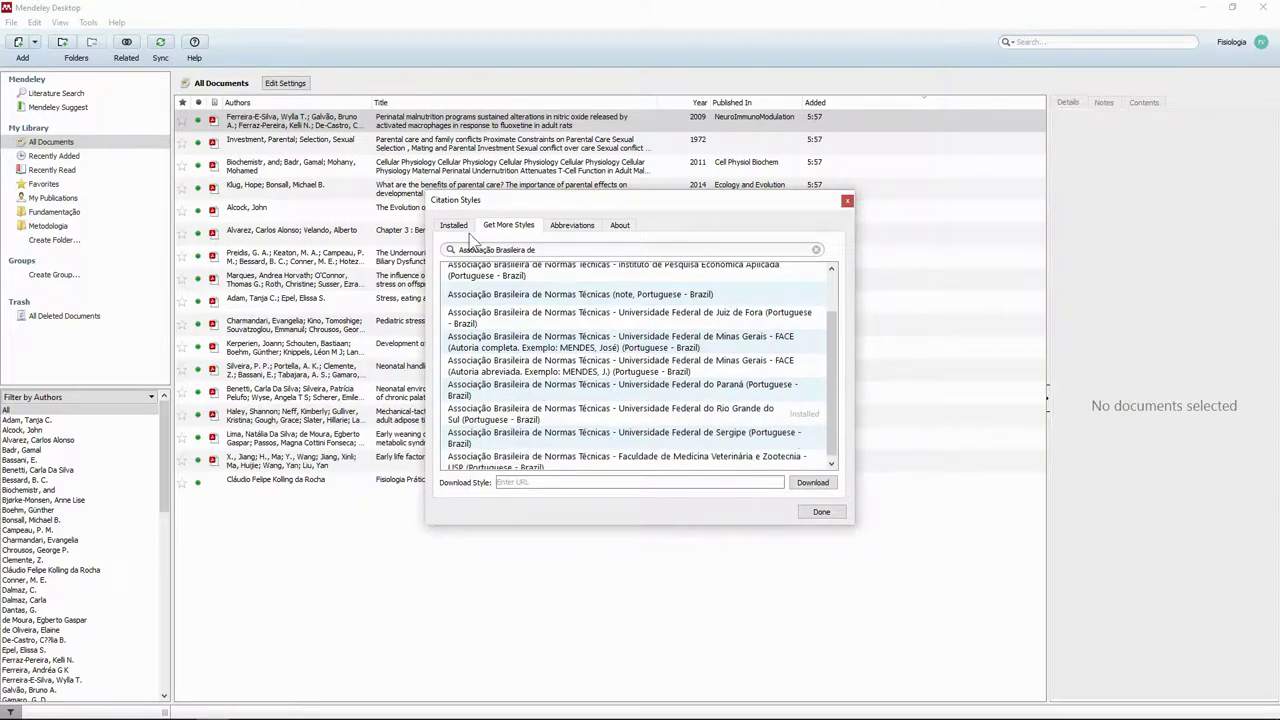
# - Make the installed Universidade Federal do Rio Grande do Sul style the active citation style and close the style manager
pyautogui.click(463, 229)
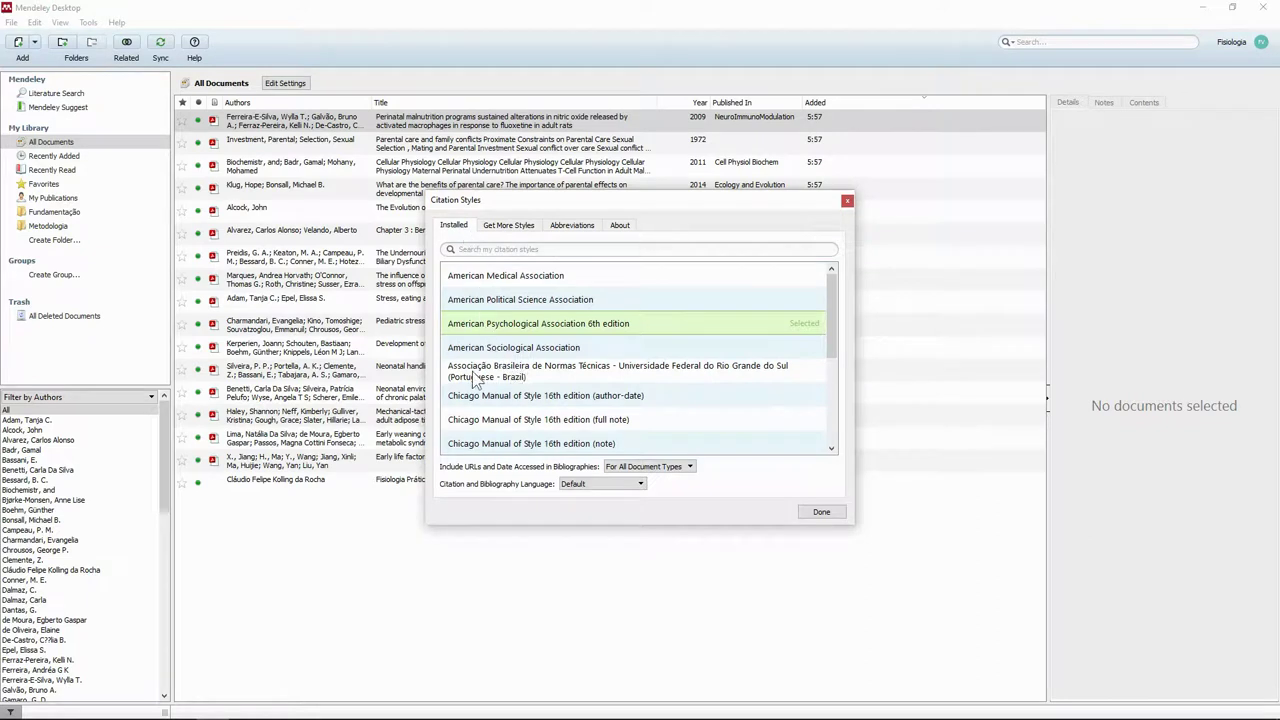
pyautogui.click(563, 369)
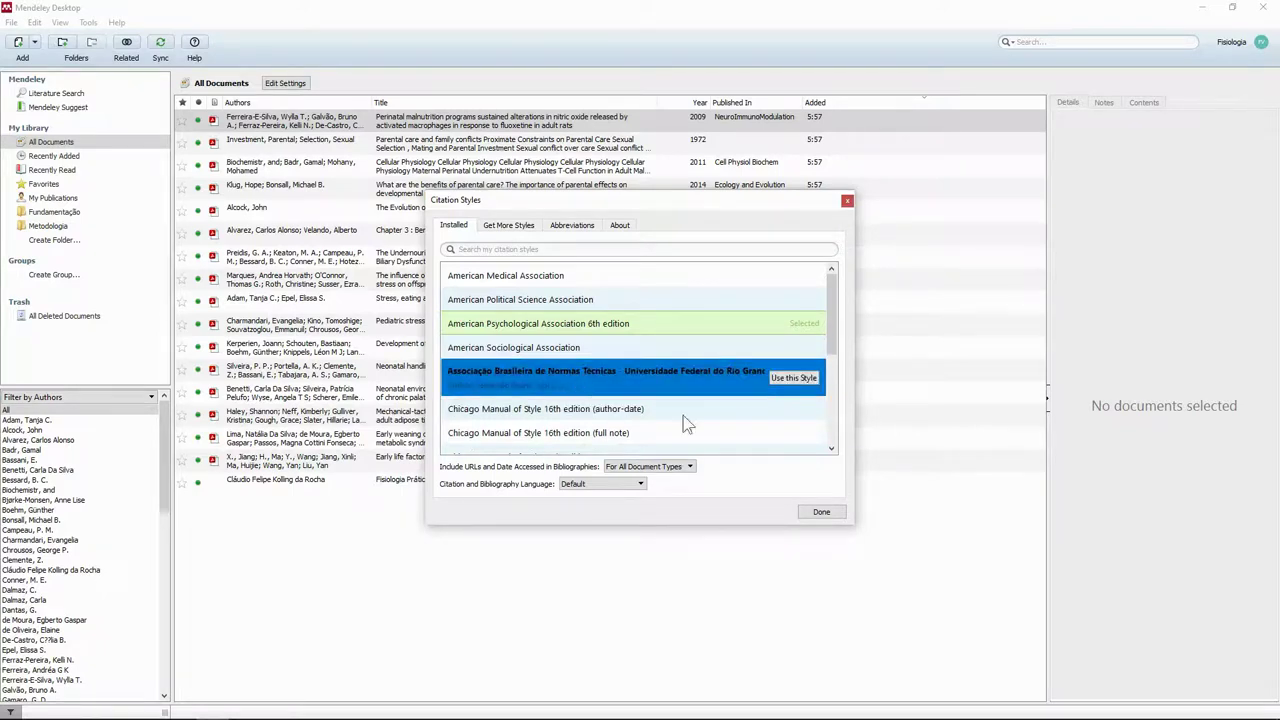
pyautogui.click(808, 380)
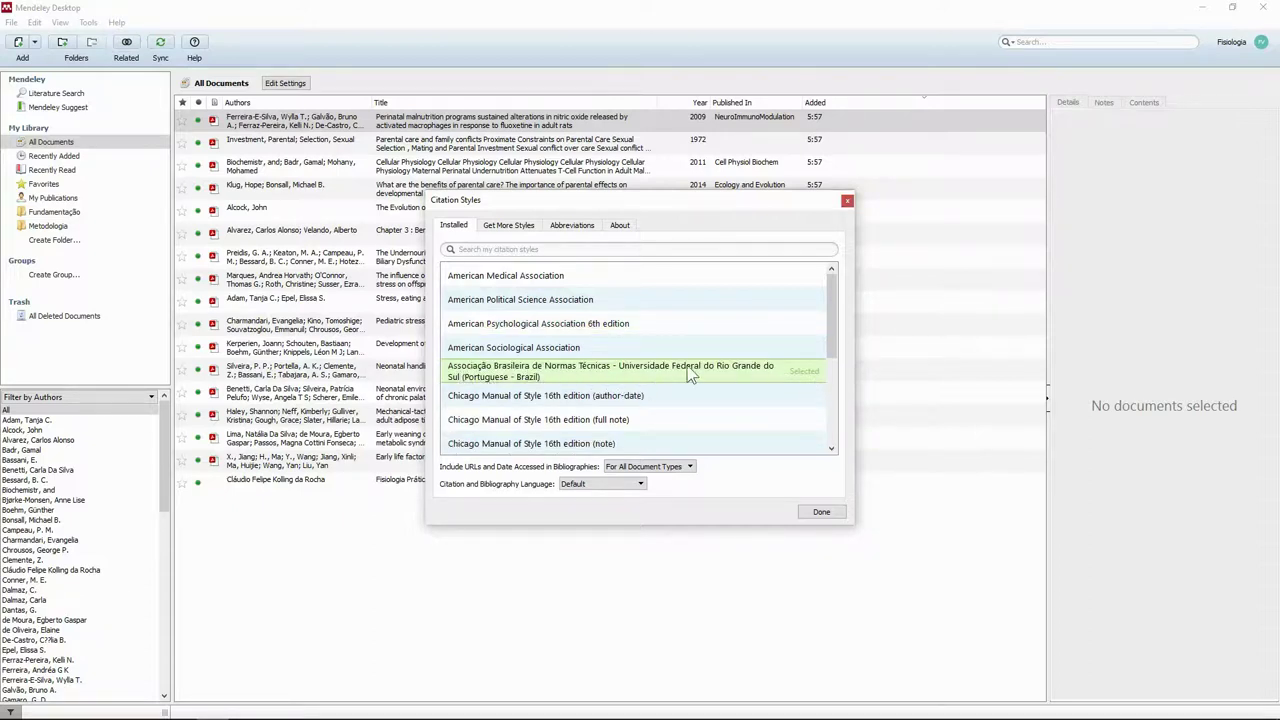
pyautogui.click(821, 512)
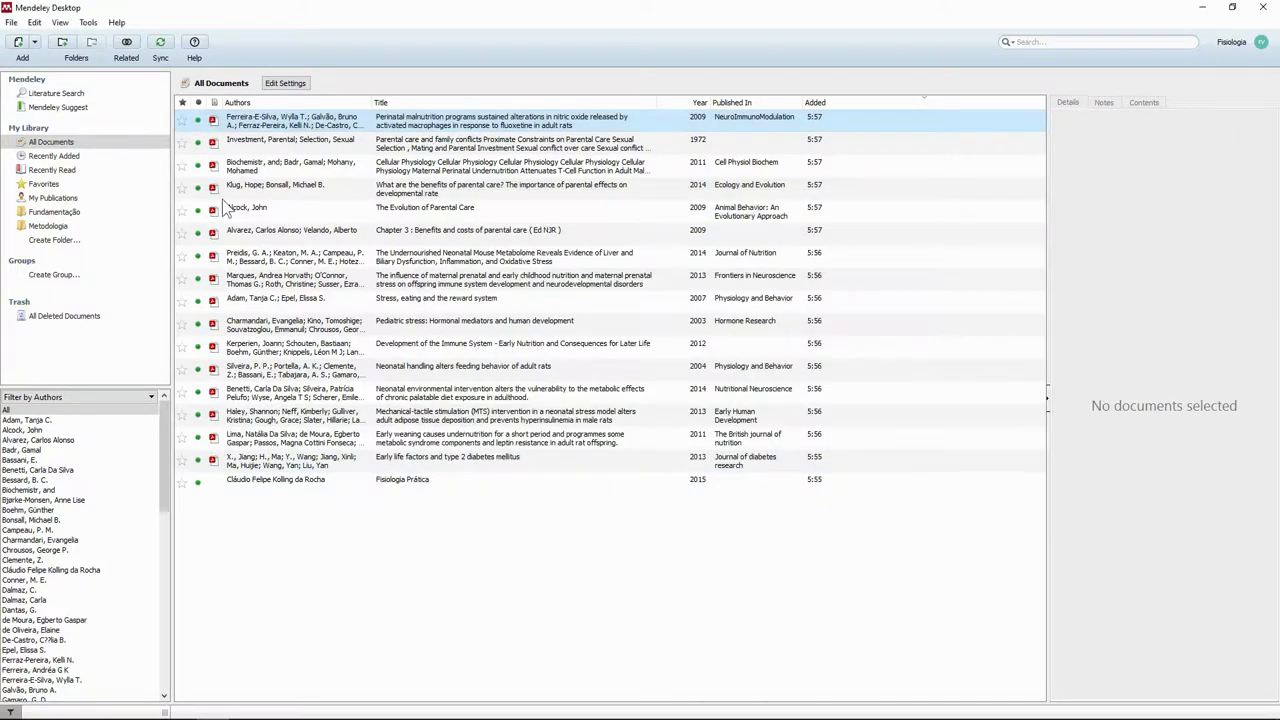
# - Display the library as citations and select the NeuroImmunoModulation article on perinatal malnutrition to show its details
pyautogui.click(60, 22)
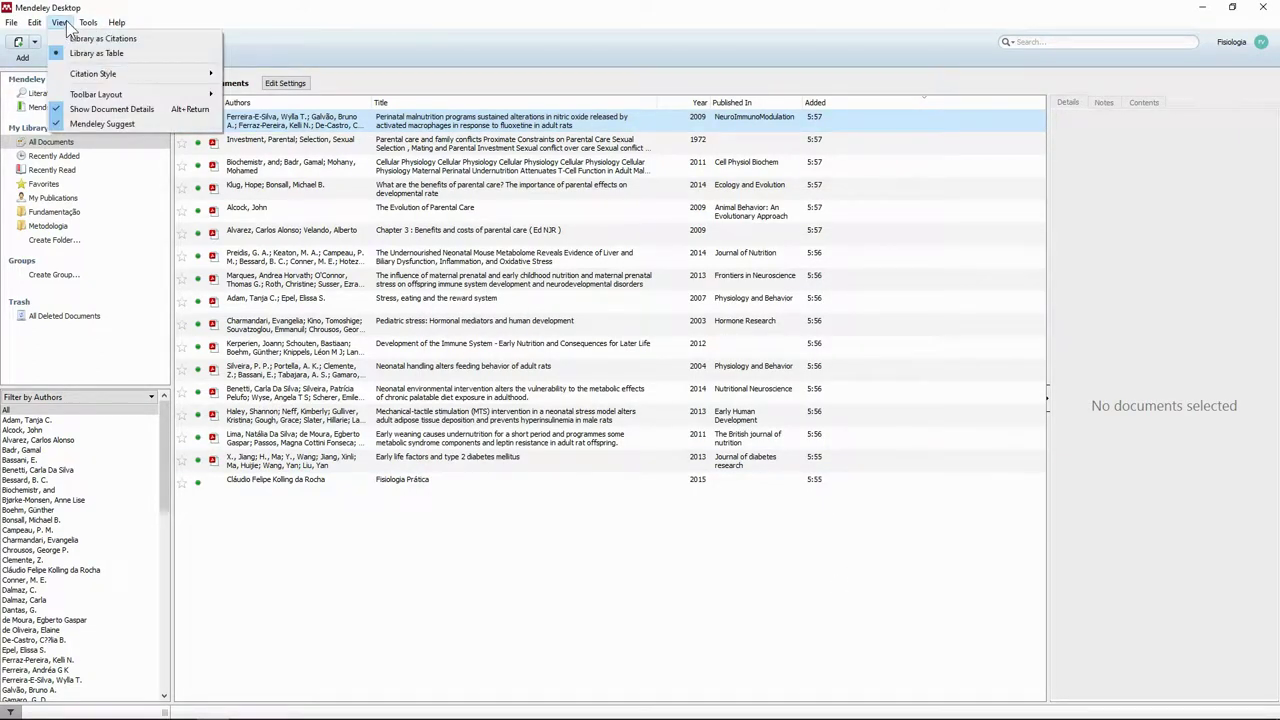
pyautogui.click(72, 40)
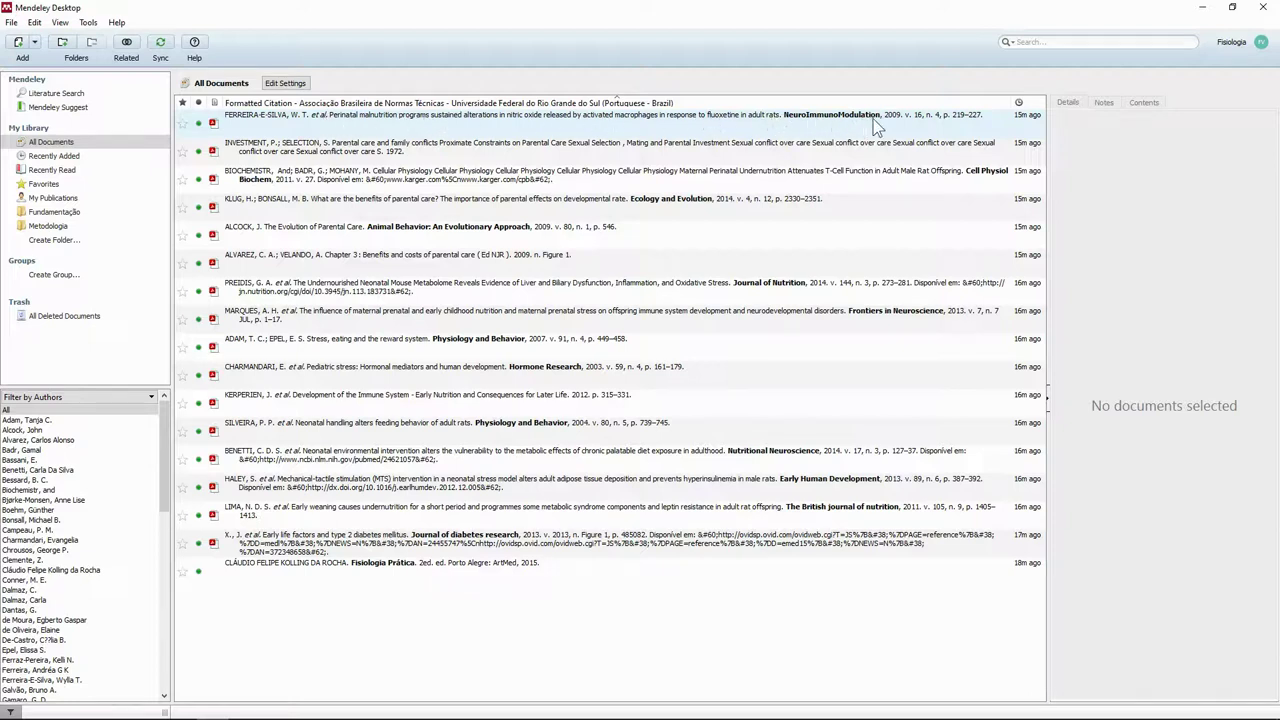
pyautogui.click(972, 116)
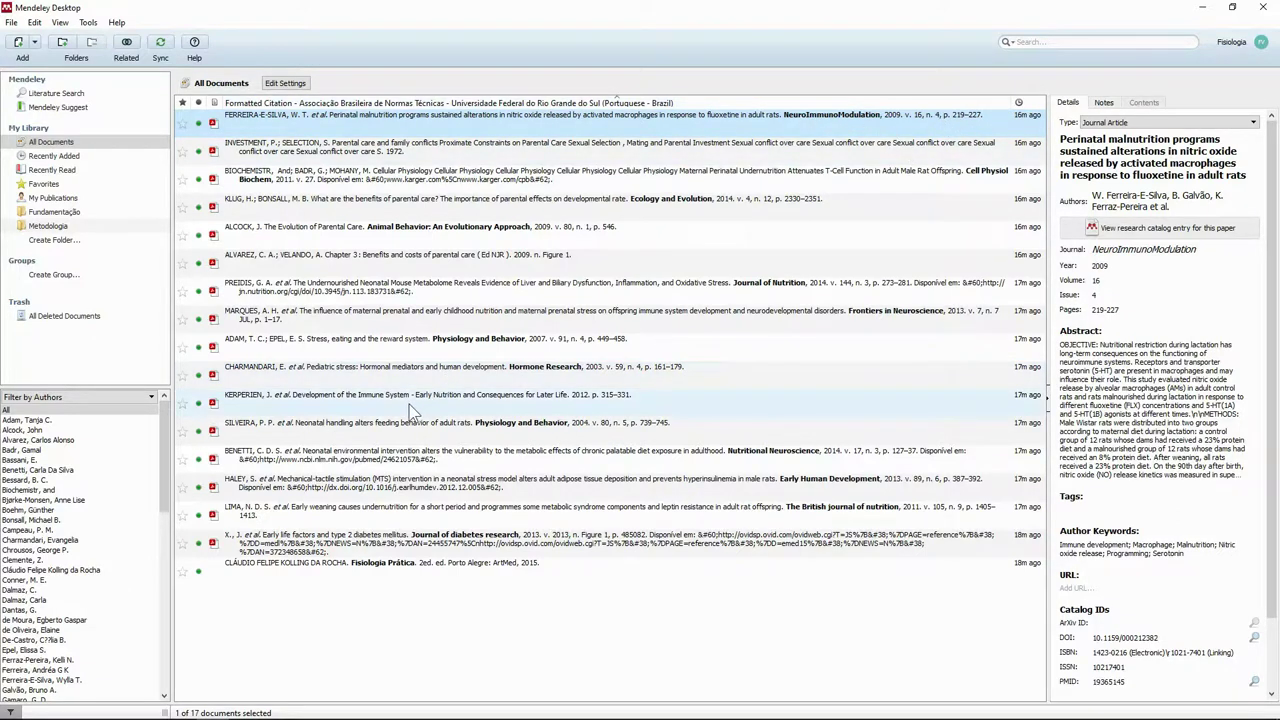
# - Filter the library by the authors of Fisiologia Prática, the parental care chapter and the Nutritional Neuroscience article, viewing the book's details
pyautogui.click(70, 570)
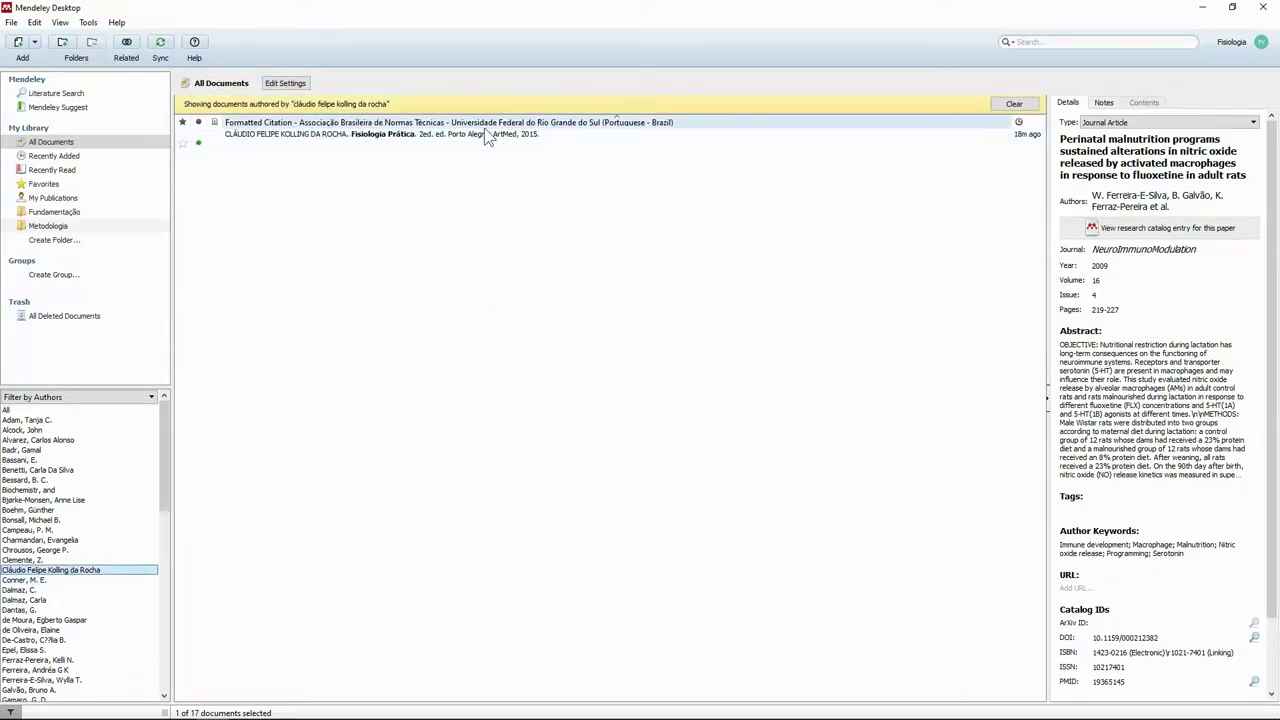
pyautogui.click(337, 141)
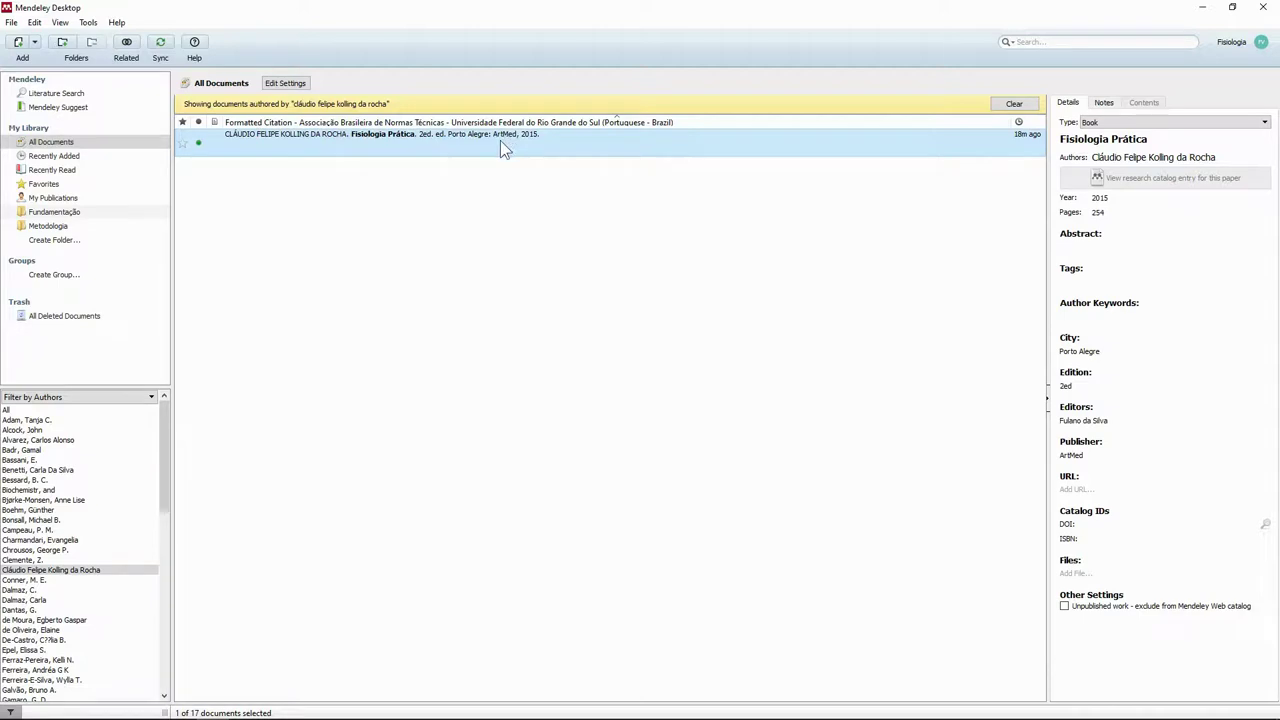
pyautogui.click(20, 441)
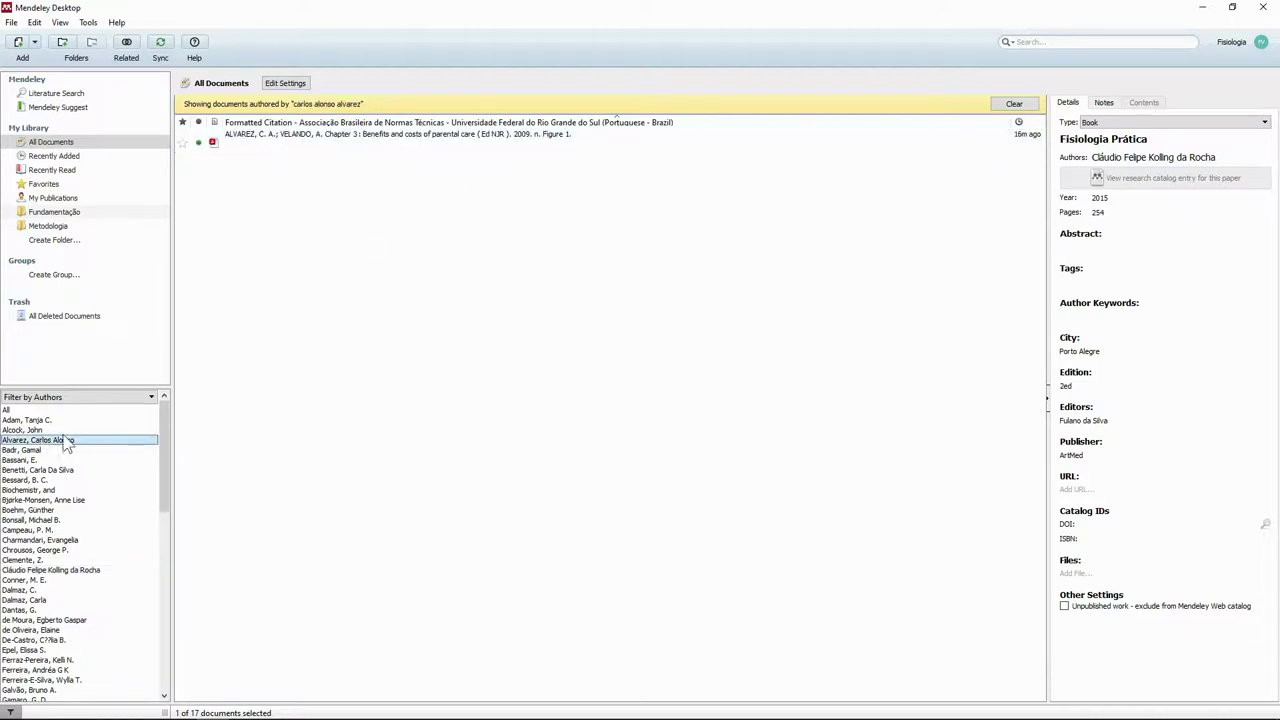
pyautogui.click(62, 471)
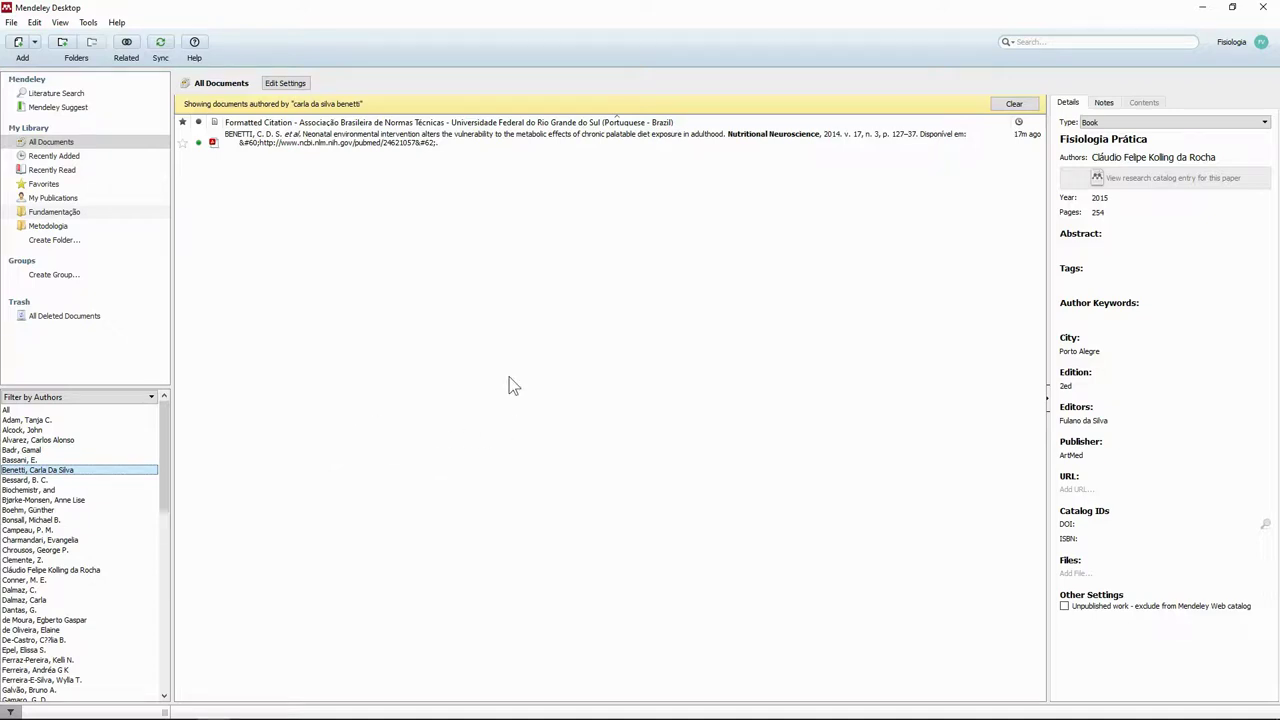
pyautogui.click(53, 441)
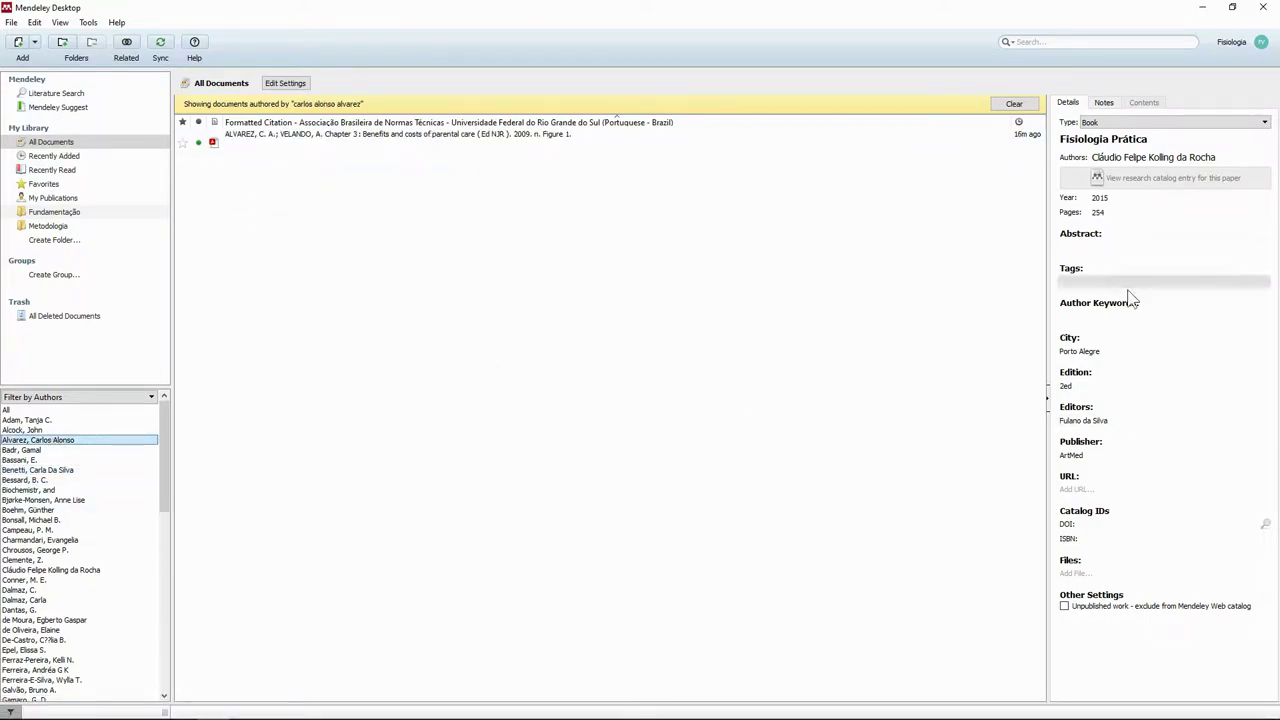